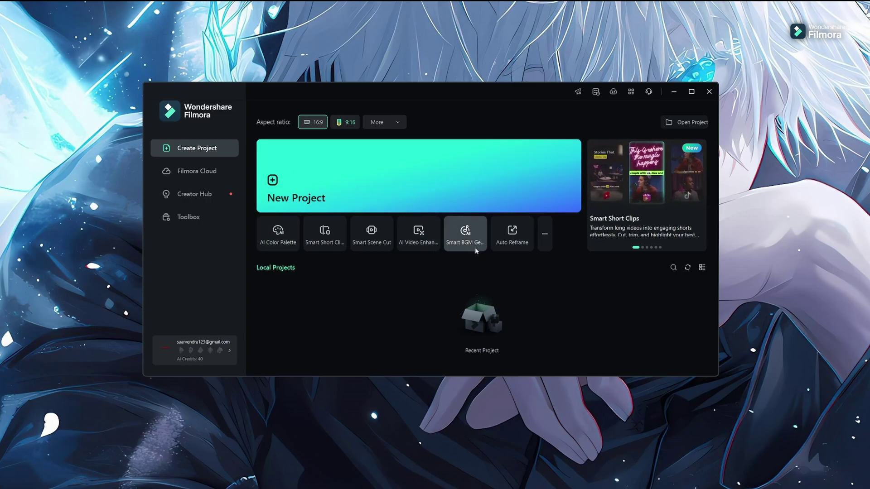
Import 149611-797189096.mp4 from Downloads into the Auto Reframe window.
mouse_move(522, 228)
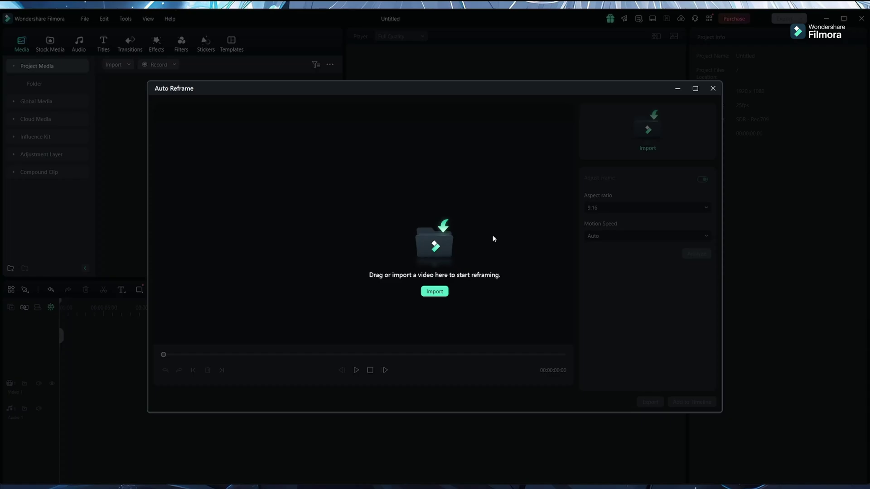
left_click(436, 291)
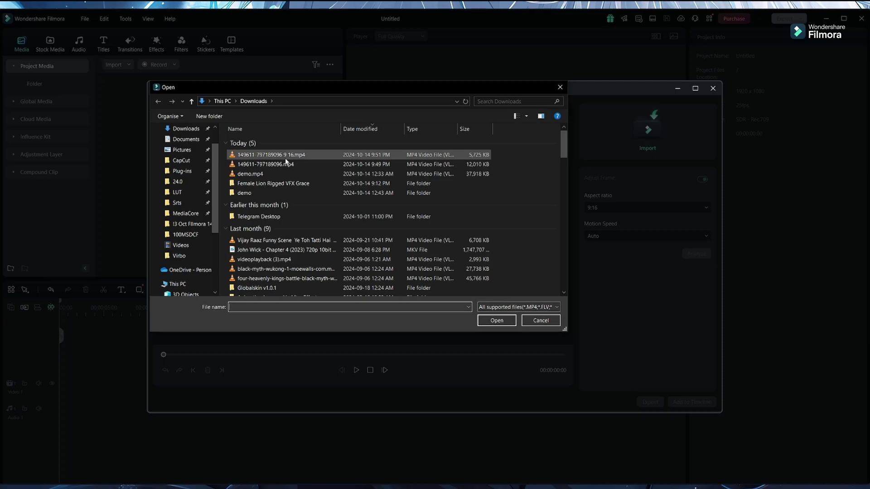
left_click(281, 166)
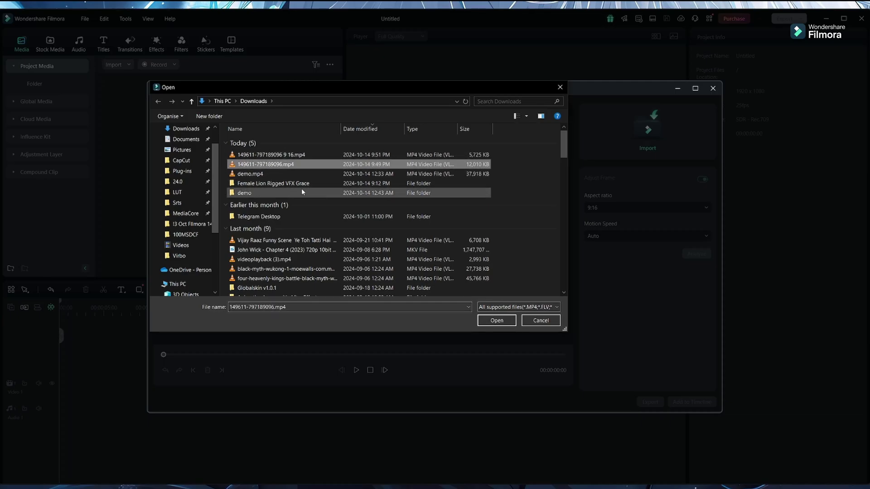
left_click(497, 321)
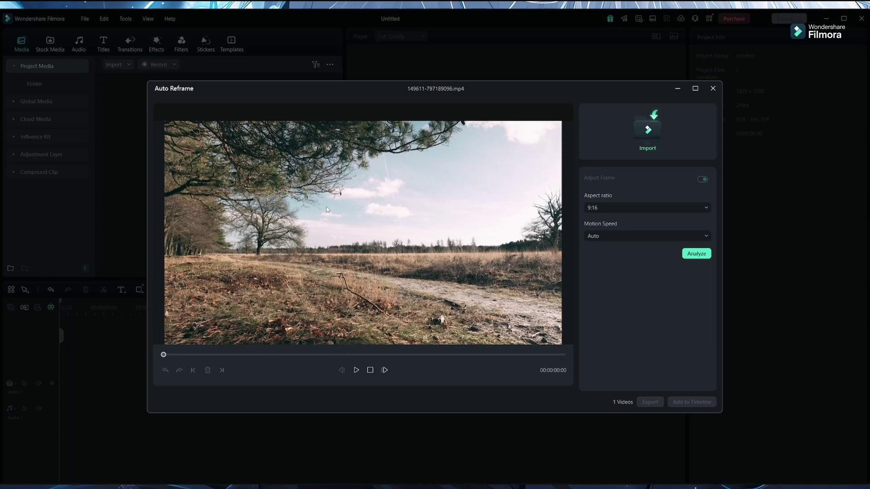
Set the Auto Reframe motion speed to Slow, keeping the 9:16 aspect ratio.
left_click_drag(163, 355, 271, 365)
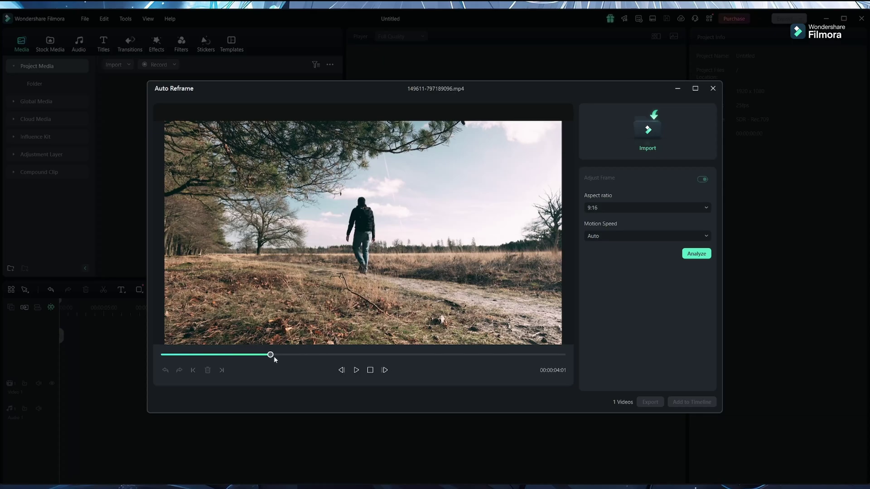
left_click(598, 235)
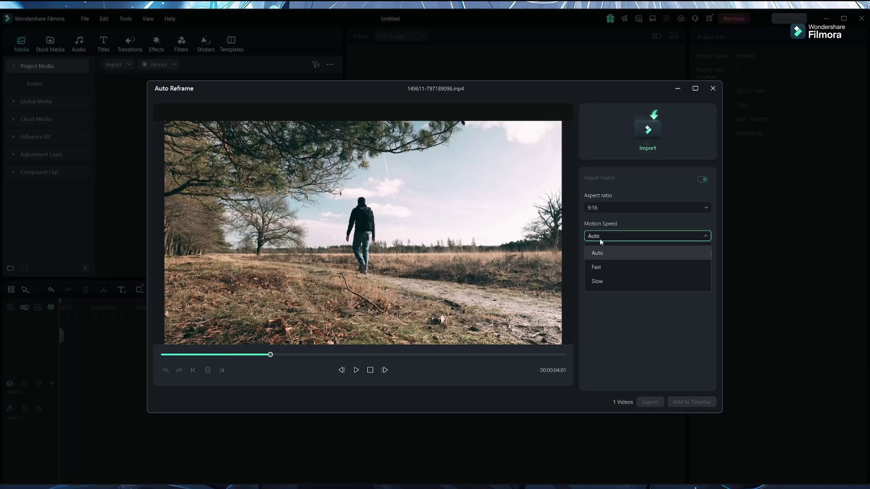
left_click(596, 284)
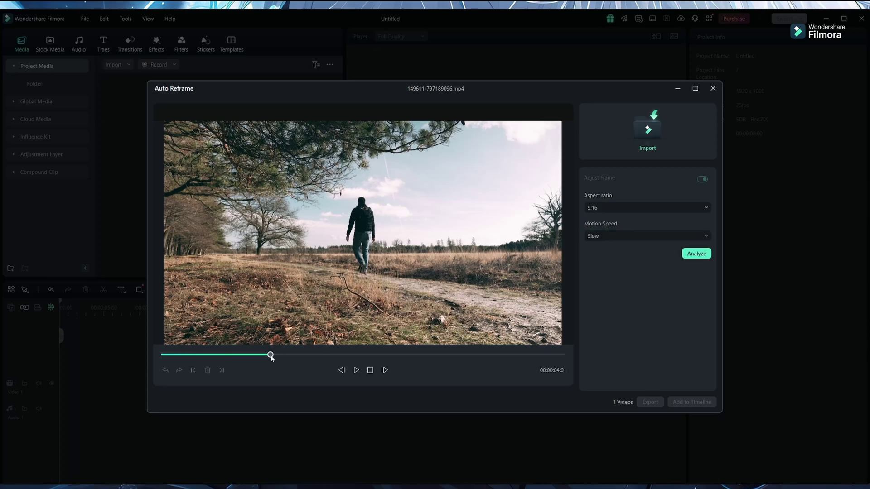
left_click_drag(271, 358, 154, 360)
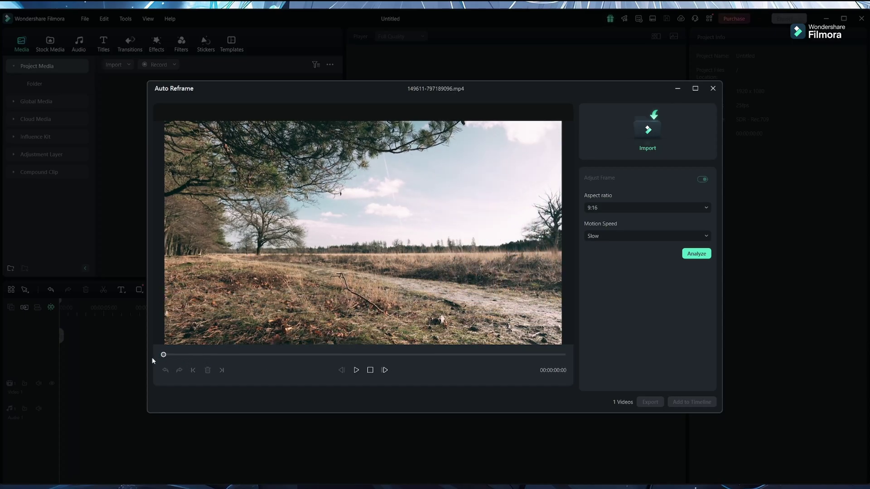
Run Analyze so the 9:16 crop automatically tracks the walking man.
left_click(698, 254)
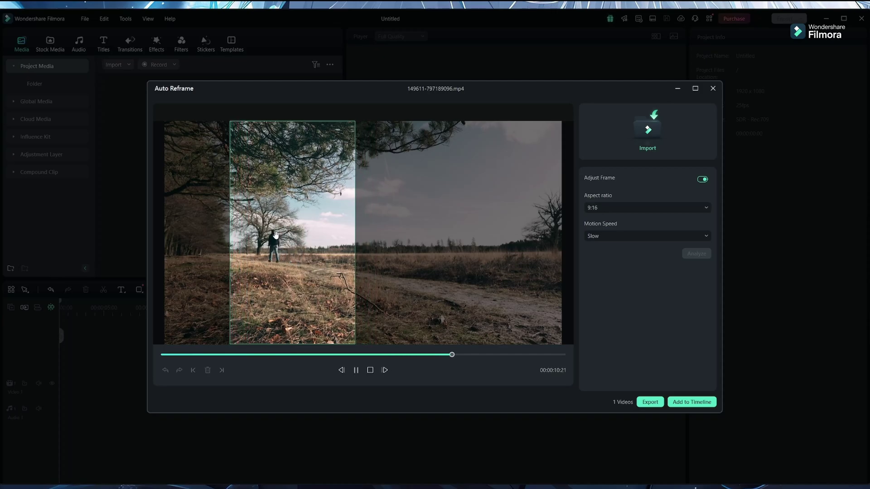
Reposition the 9:16 crop onto the man at about 2 s, the clip start, and 00:00:01:08.
left_click(356, 372)
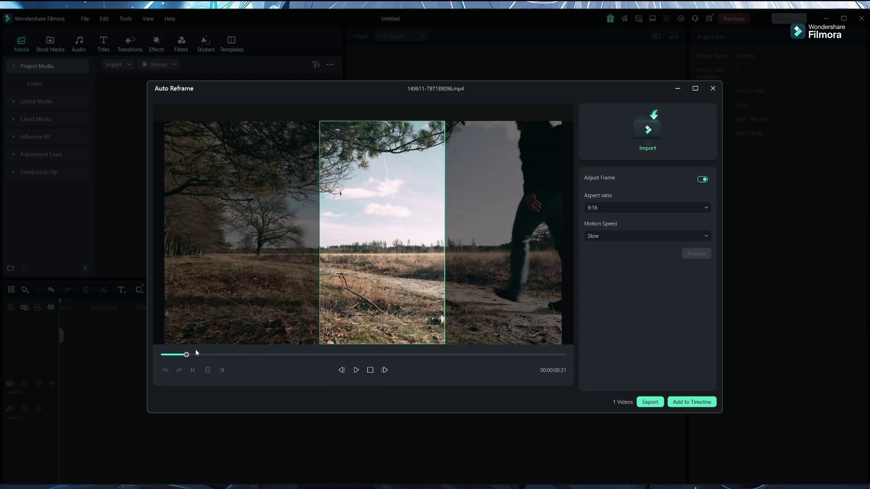
left_click_drag(187, 355, 236, 360)
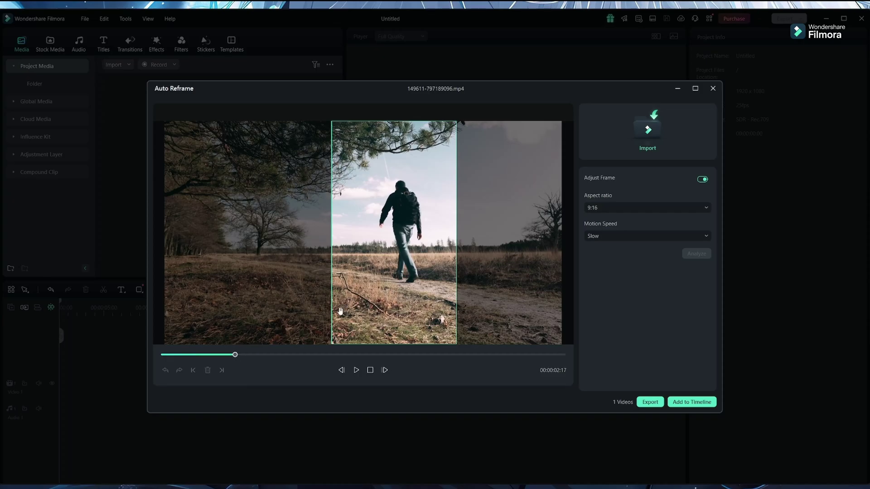
left_click_drag(424, 276, 427, 275)
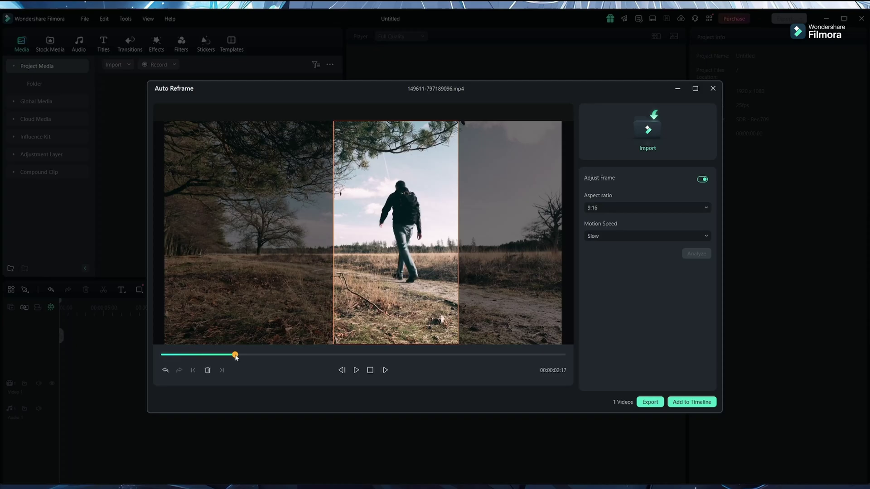
left_click_drag(235, 357, 159, 358)
left_click_drag(388, 290, 516, 289)
left_click_drag(161, 358, 192, 360)
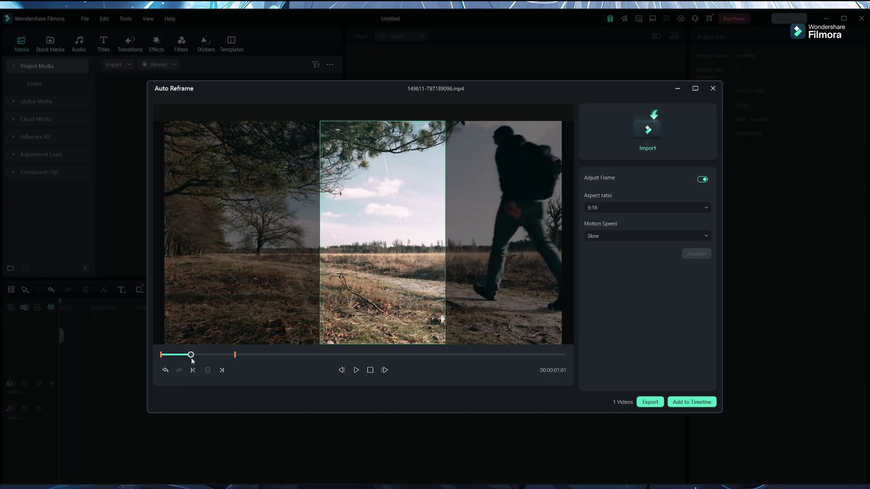
left_click_drag(408, 290, 560, 287)
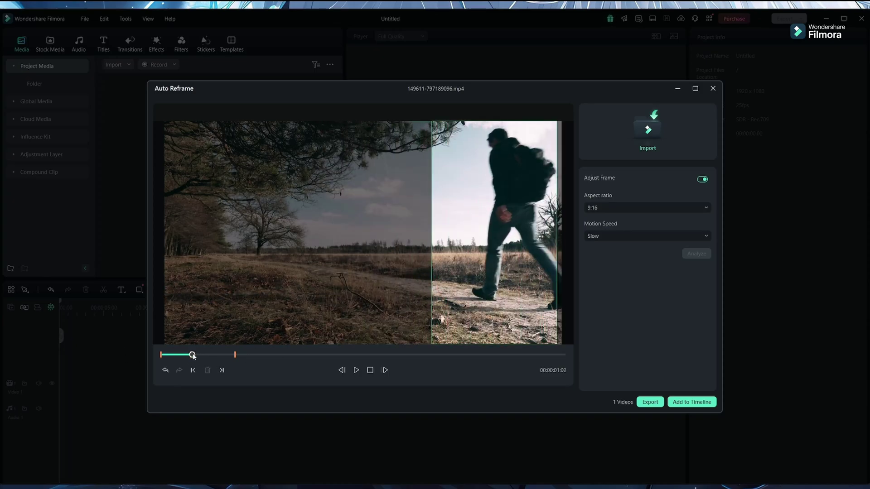
Add crop keyframes at 00:00:01:23, about 00:00:02:19, 00:00:13:04 and the end, then review.
left_click_drag(190, 355, 215, 354)
left_click_drag(453, 248, 465, 247)
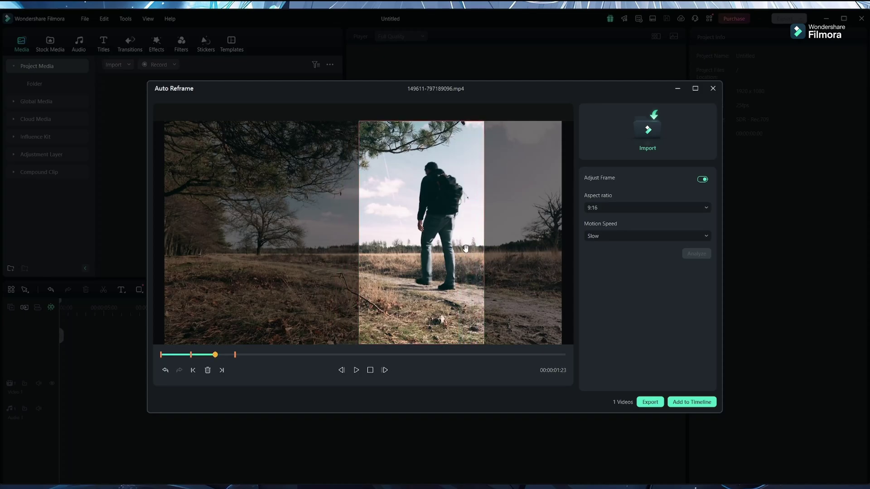
left_click_drag(216, 354, 466, 360)
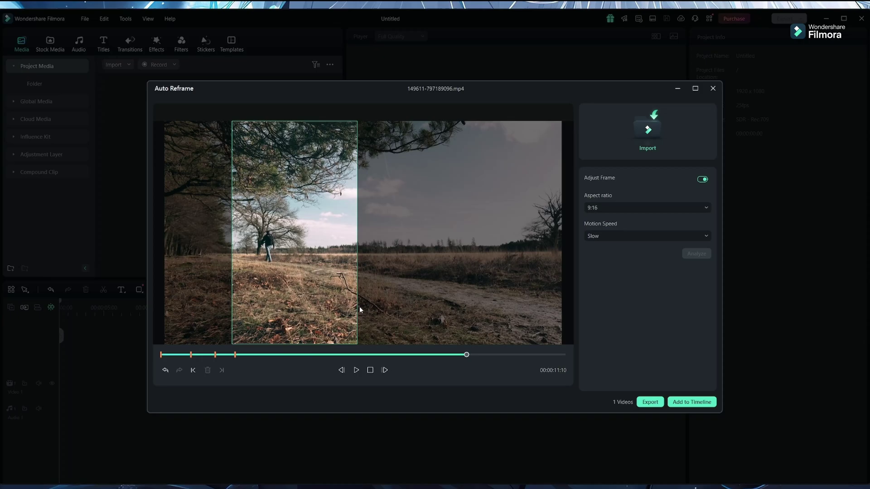
left_click_drag(294, 288, 274, 290)
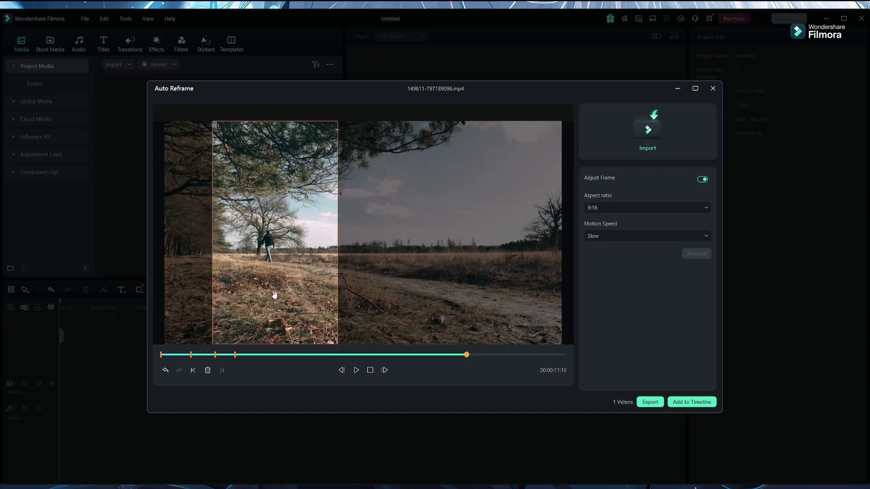
left_click_drag(469, 357, 516, 357)
left_click_drag(382, 305, 288, 300)
left_click_drag(528, 358, 566, 357)
left_click_drag(344, 285, 217, 283)
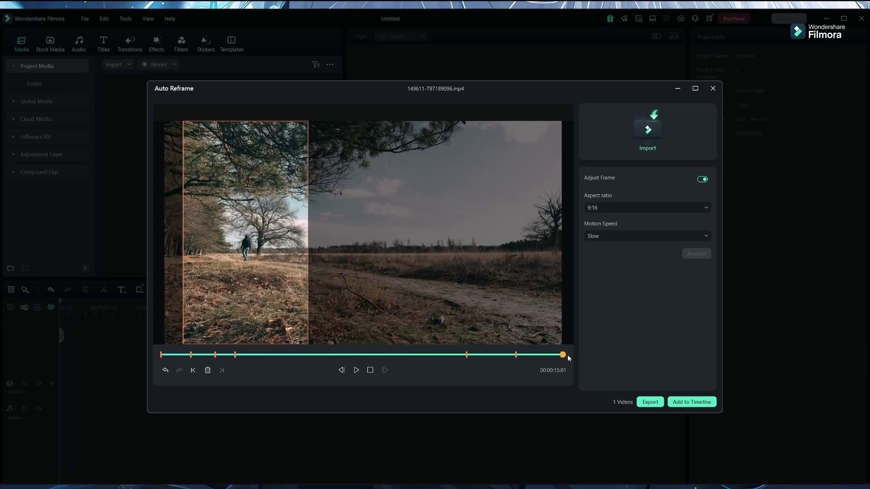
left_click_drag(336, 358, 595, 359)
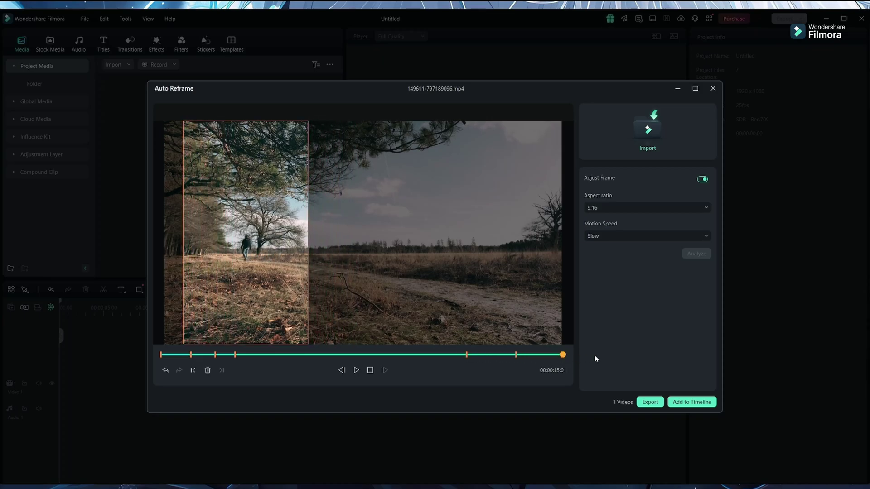
Add the reframed clip to the timeline, keeping the 1920 x 1080 25fps project settings.
left_click(689, 403)
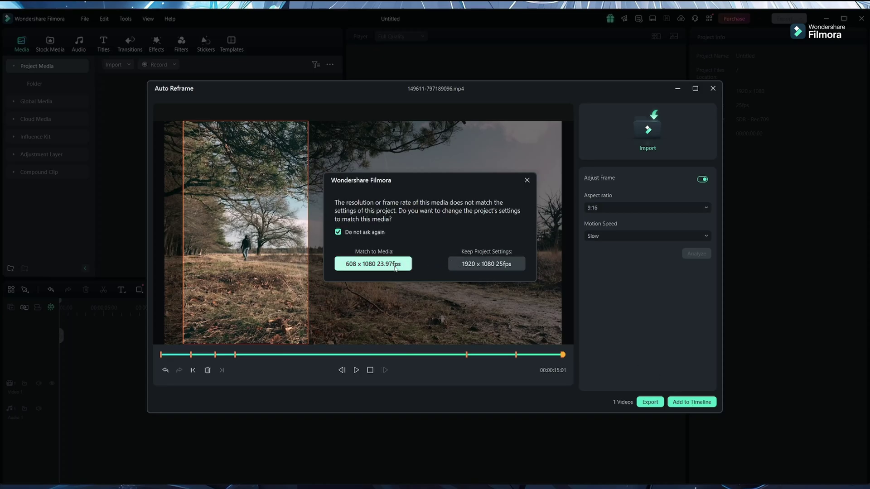
left_click(493, 264)
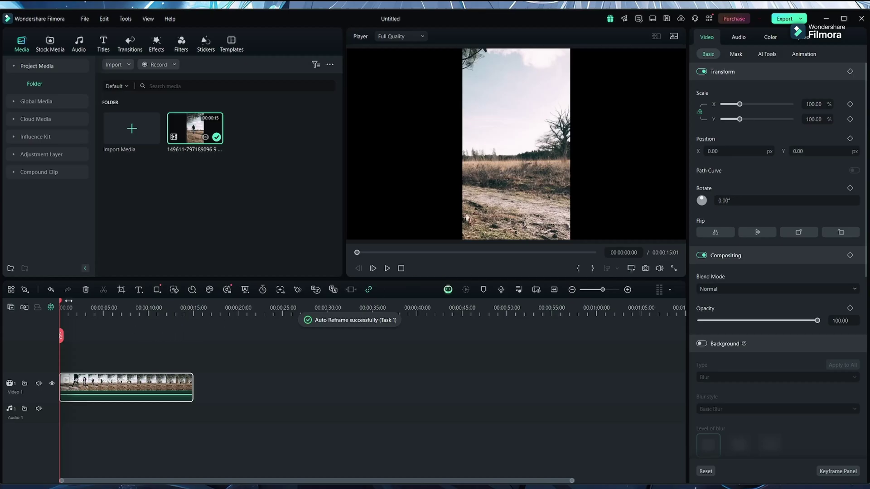
Scrub to the walking man and play the reframed vertical clip from the start.
left_click_drag(61, 304, 38, 309)
key("space")
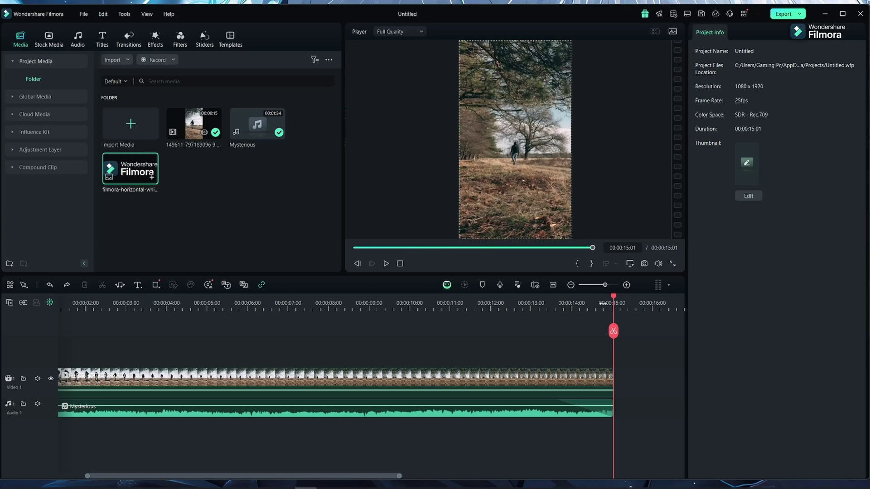
Split the video and music at 00:00:09:01 and select the second video part.
left_click_drag(614, 298, 372, 314)
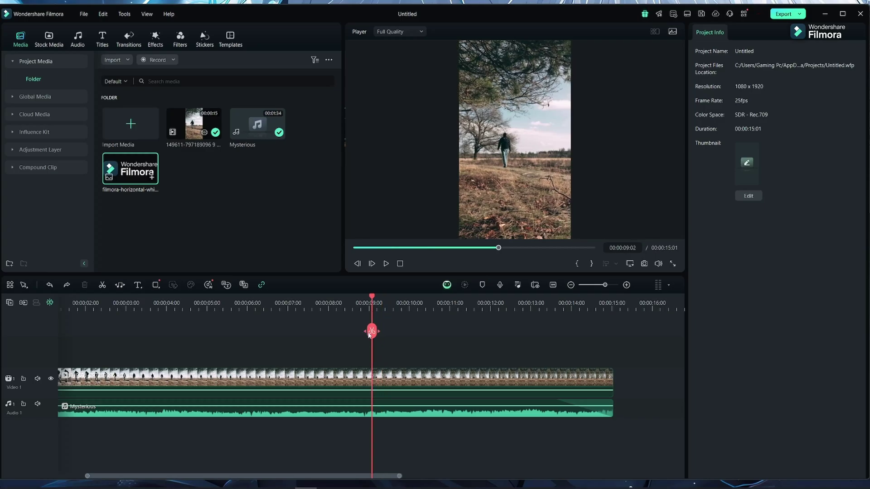
left_click_drag(368, 335, 367, 335)
left_click(370, 331)
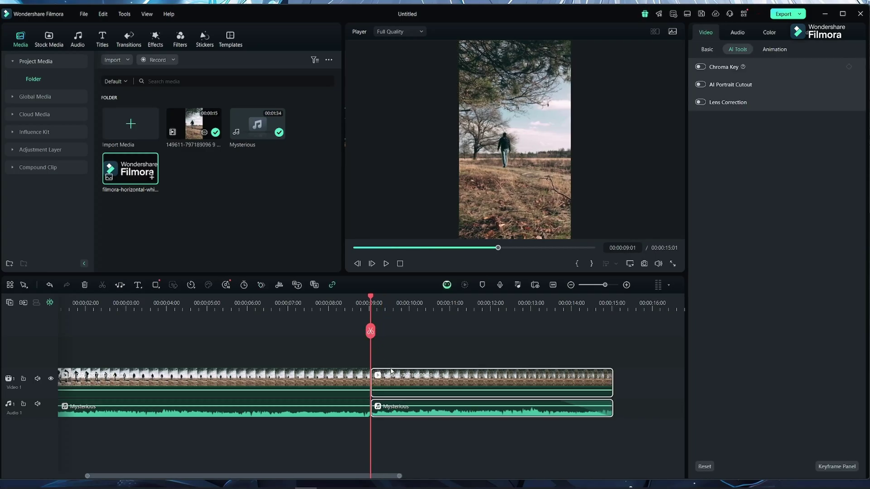
left_click(450, 376)
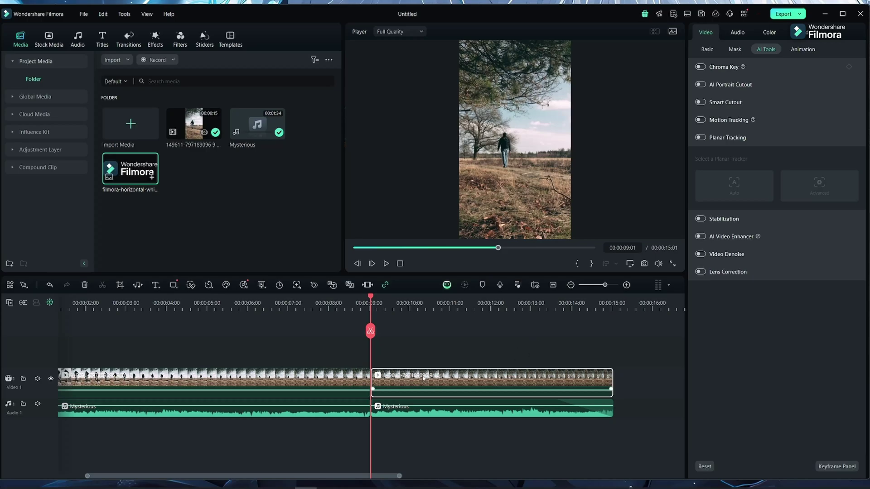
left_click_drag(372, 298, 612, 302)
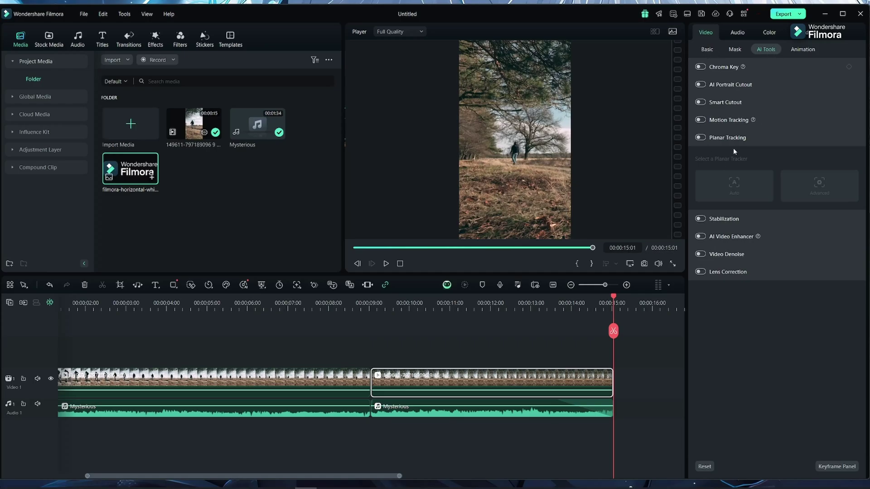
Enable Planar Tracking with Auto tracker, box the walking man, and run the tracking.
left_click(701, 138)
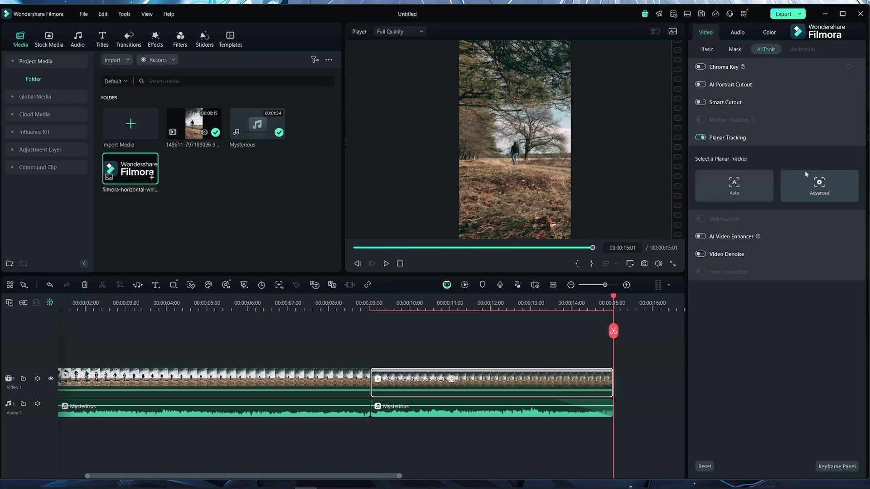
left_click(749, 186)
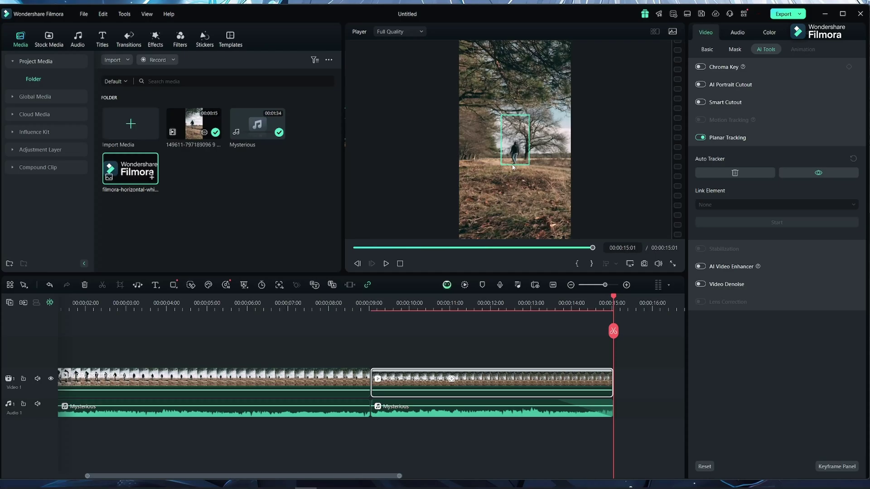
left_click_drag(519, 141, 518, 149)
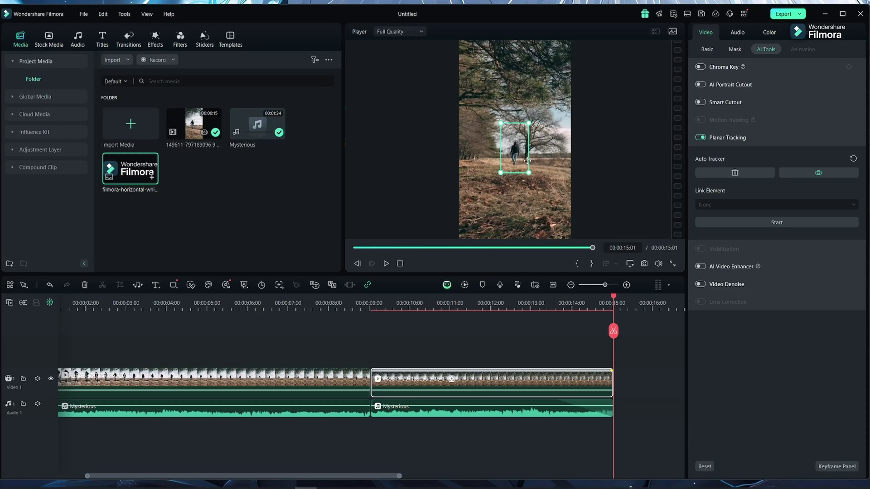
left_click(763, 224)
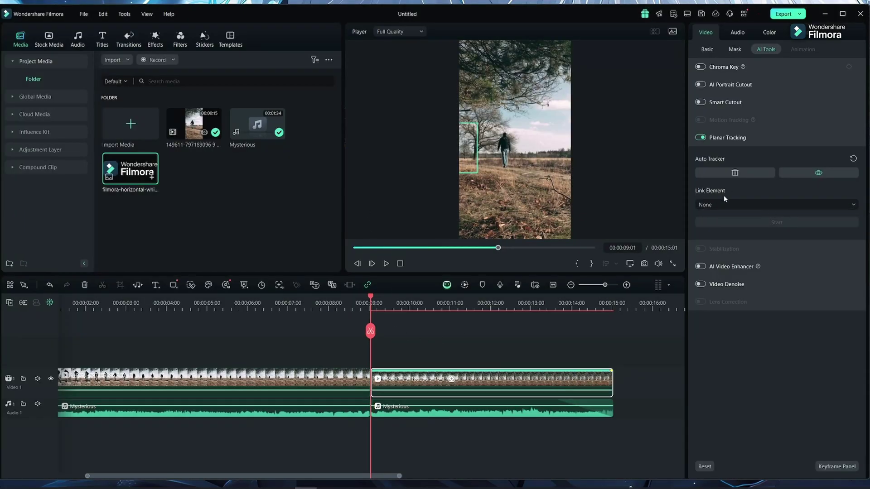
Link filmora-horizontal-white.png, imported from the computer, as the tracked element.
left_click(718, 206)
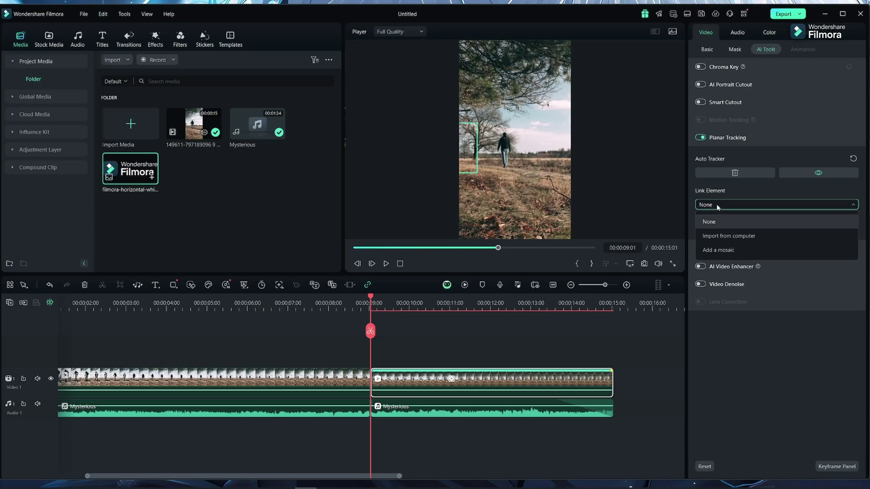
left_click(729, 236)
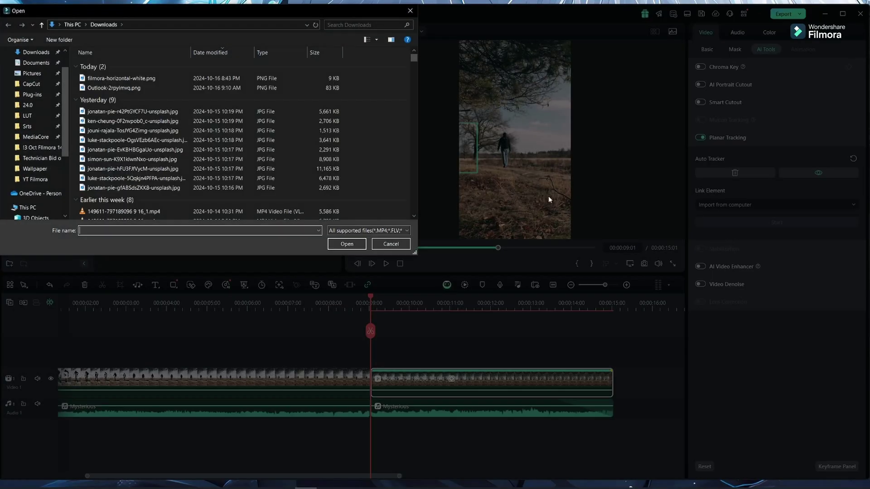
left_click(95, 78)
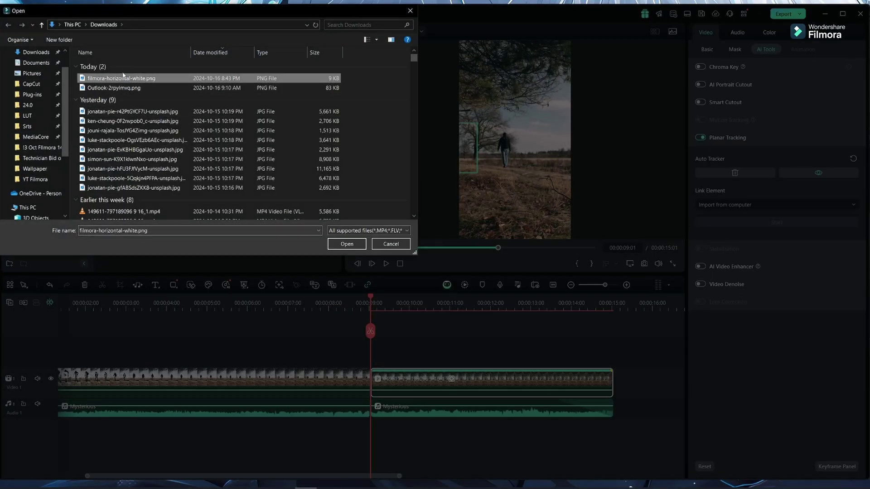
left_click(346, 247)
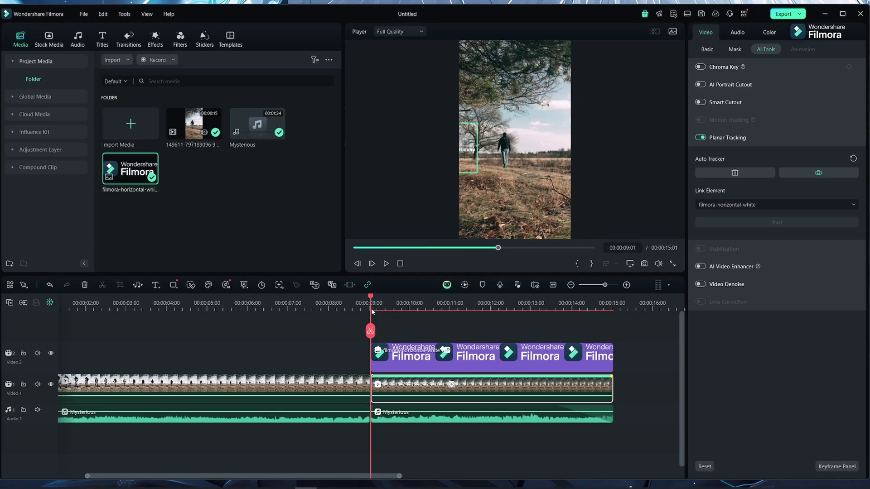
Play back the tracked logo to check how it follows the scene.
left_click(387, 325)
key("space")
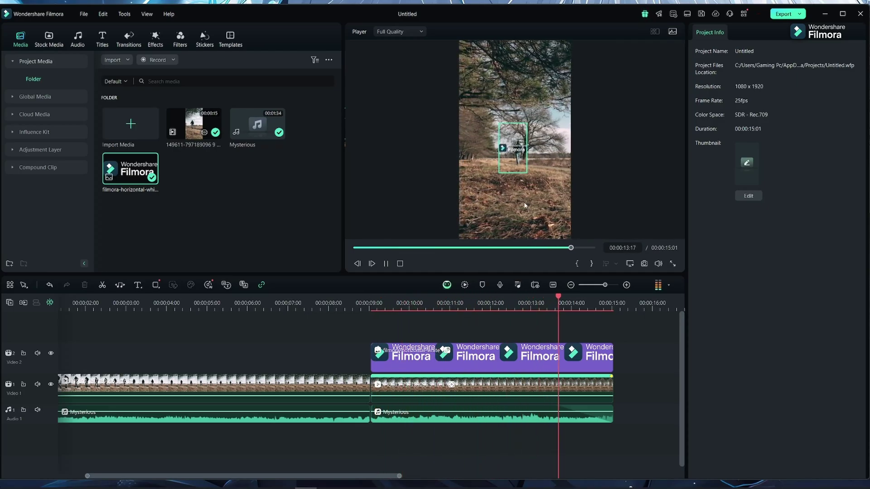
key("space")
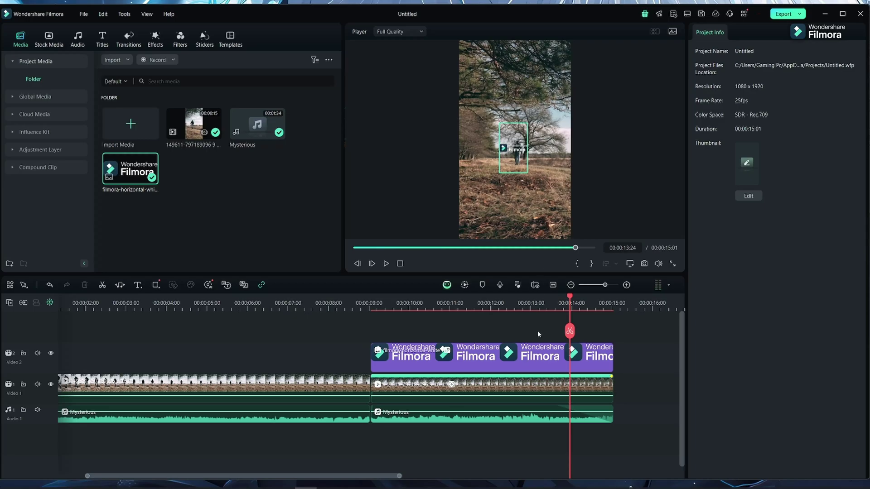
Hide the Auto Tracker box on the second part and replay from 00:00:09:01.
left_click(532, 386)
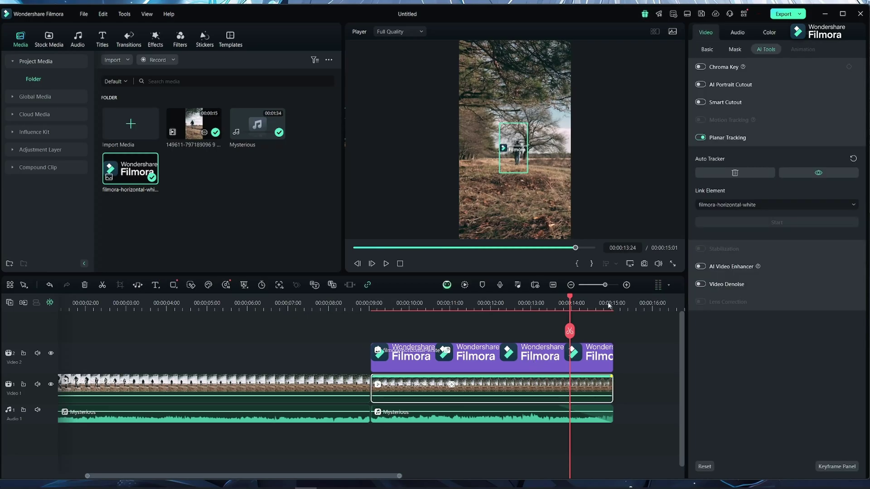
left_click(825, 173)
left_click_drag(569, 298, 371, 318)
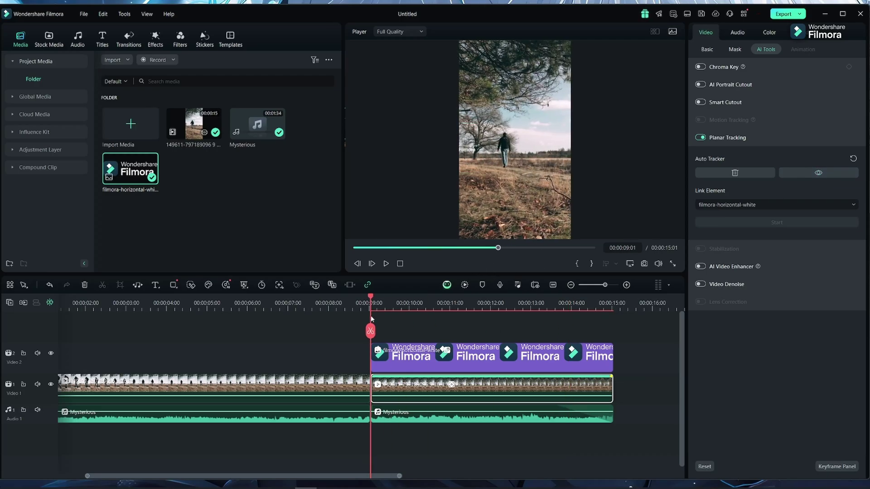
key("space")
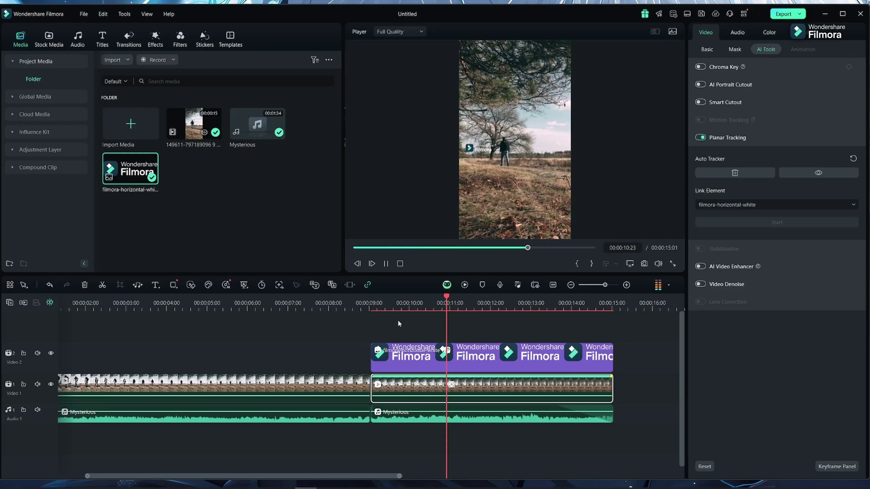